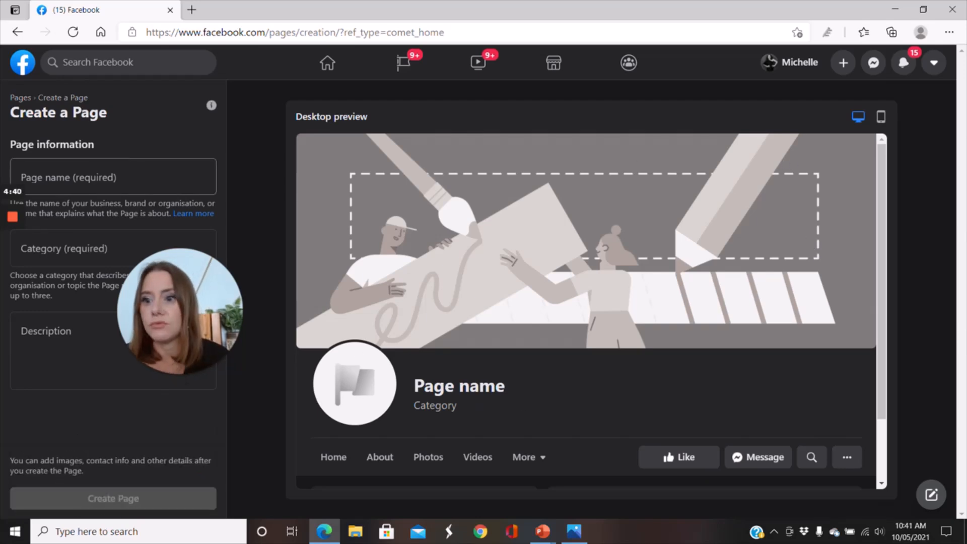
# - Name the new page "The Book Fairies"
pyautogui.click(114, 178)
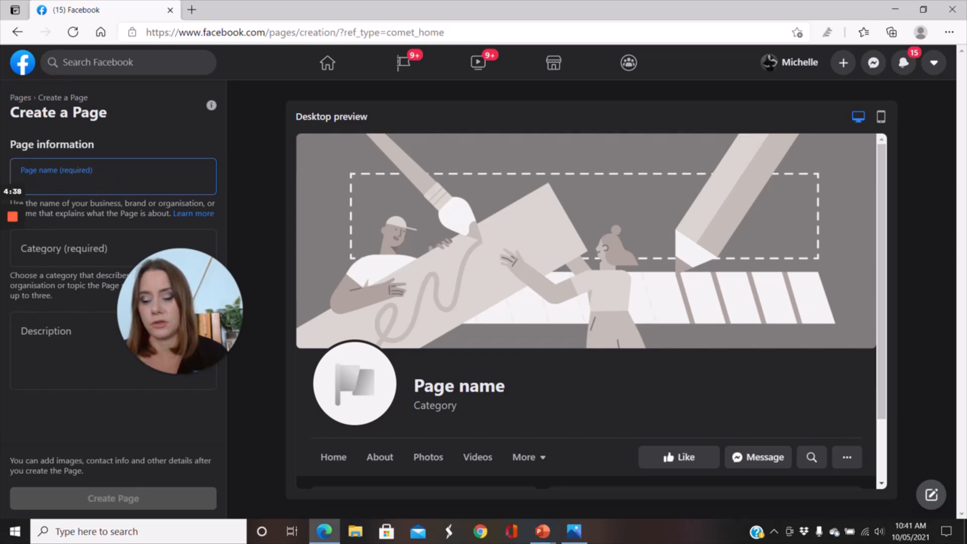
pyautogui.write('TheB')
pyautogui.press('BackSpace')
pyautogui.write('Book Fairies')
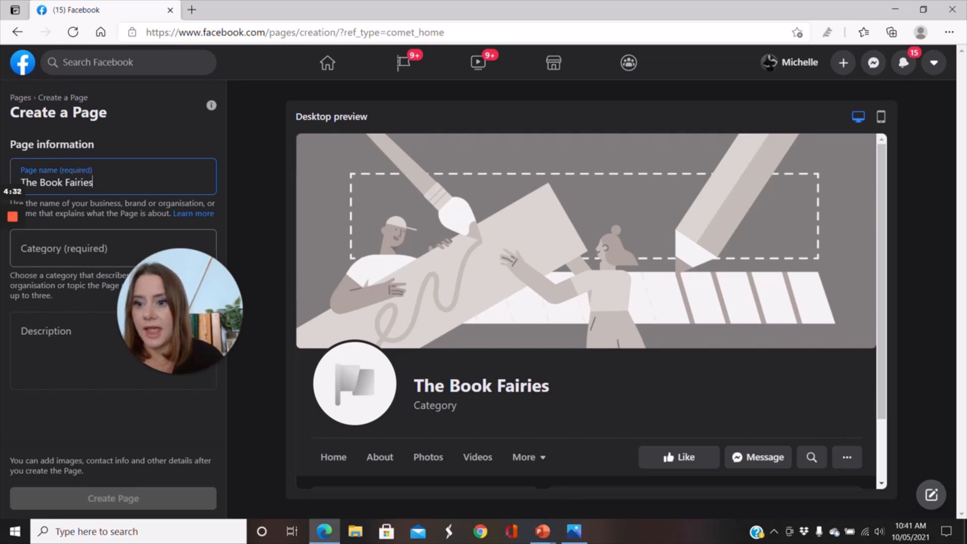
# - Search the page category suggestions for "ent", "auth" and "illu"
pyautogui.press('Tab')
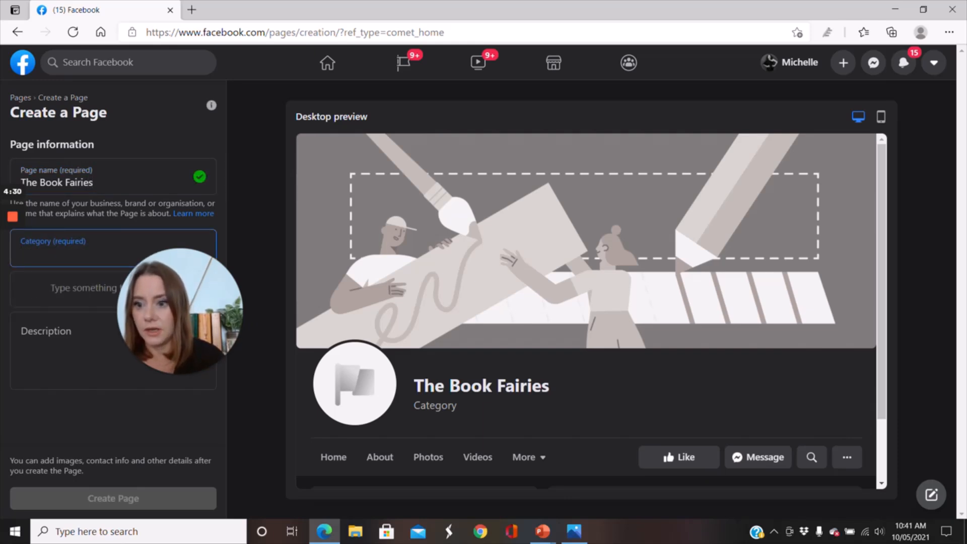
pyautogui.write('ent')
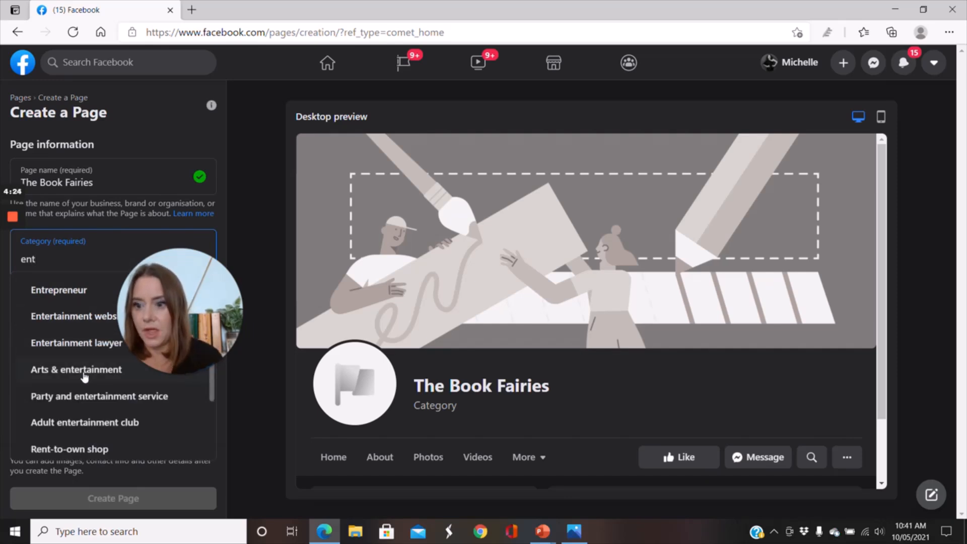
pyautogui.press('BackSpace')
pyautogui.press('BackSpace')
pyautogui.press('BackSpace')
pyautogui.write('auth')
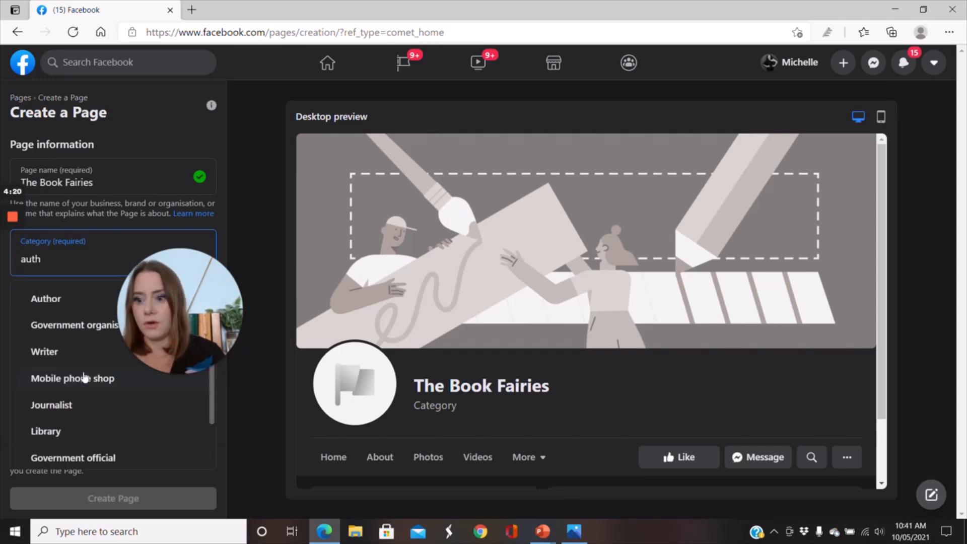
pyautogui.press('BackSpace')
pyautogui.press('BackSpace')
pyautogui.press('BackSpace')
pyautogui.press('BackSpace')
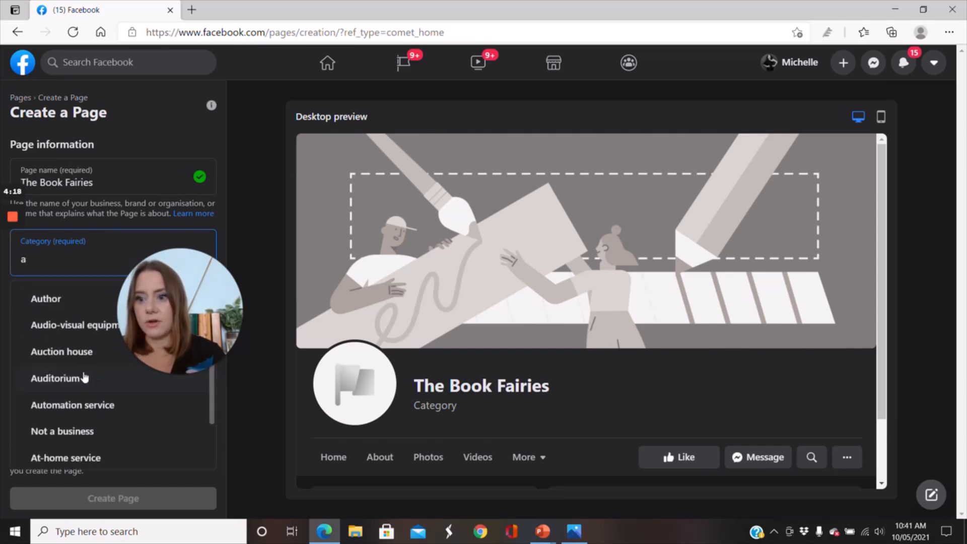
pyautogui.write('ill')
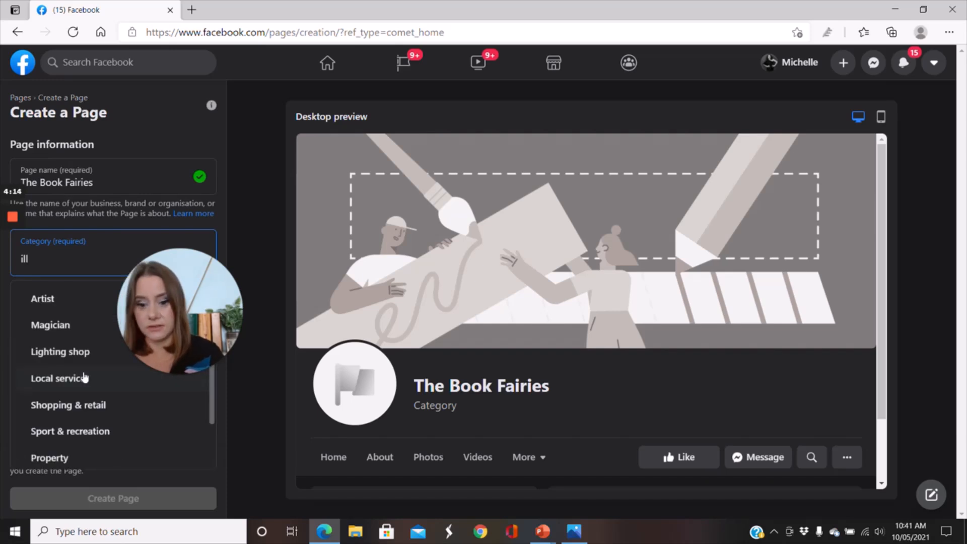
pyautogui.write('u')
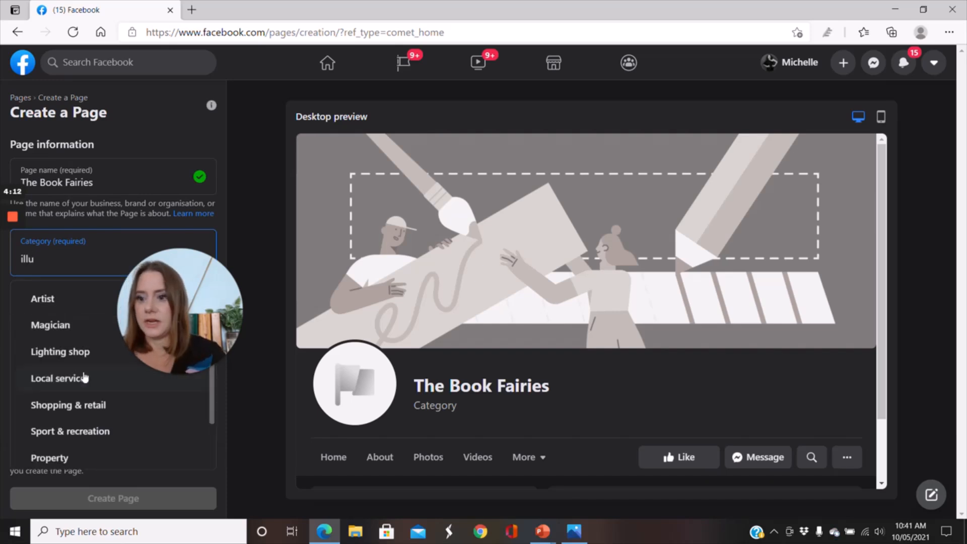
# - Replace the category search text with "en" and choose Arts & entertainment as the page category
pyautogui.press('BackSpace')
pyautogui.press('BackSpace')
pyautogui.press('BackSpace')
pyautogui.press('BackSpace')
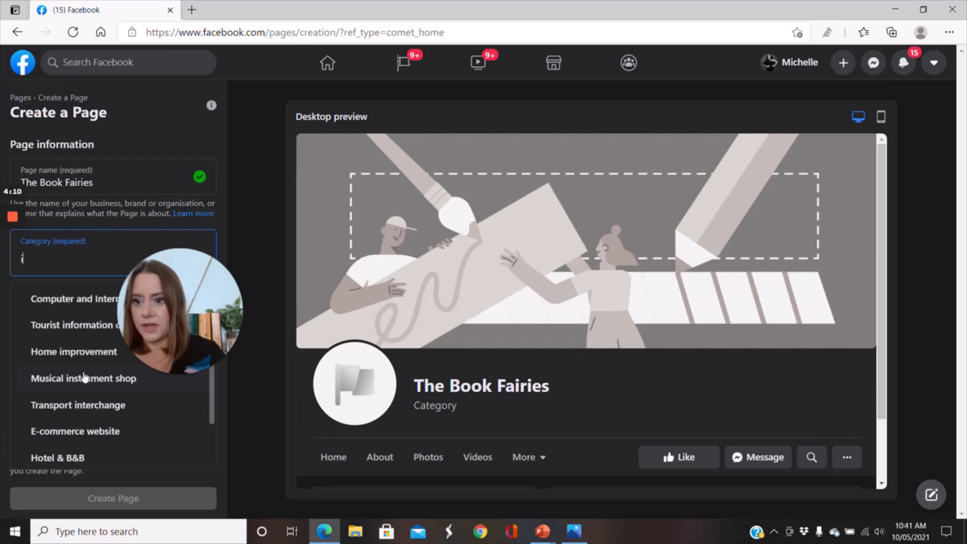
pyautogui.write('en')
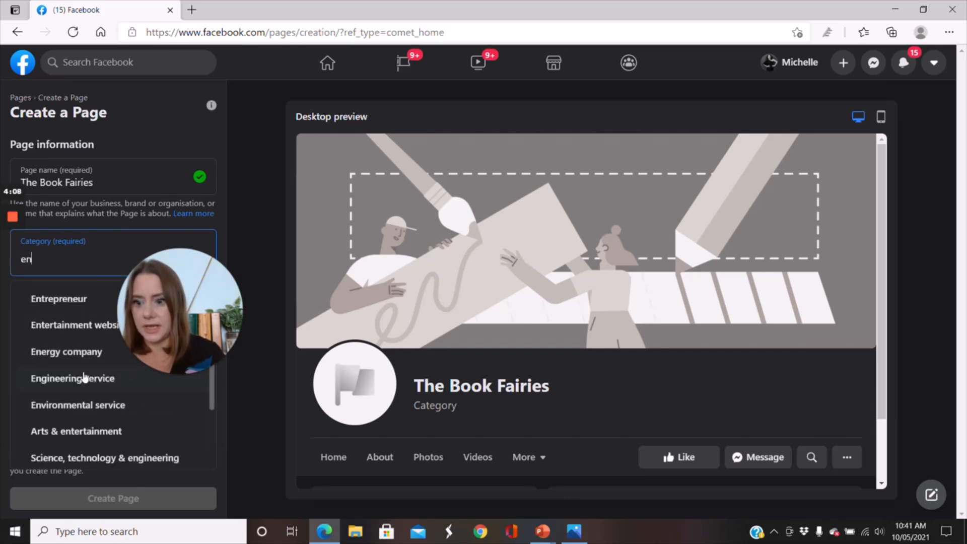
pyautogui.click(85, 433)
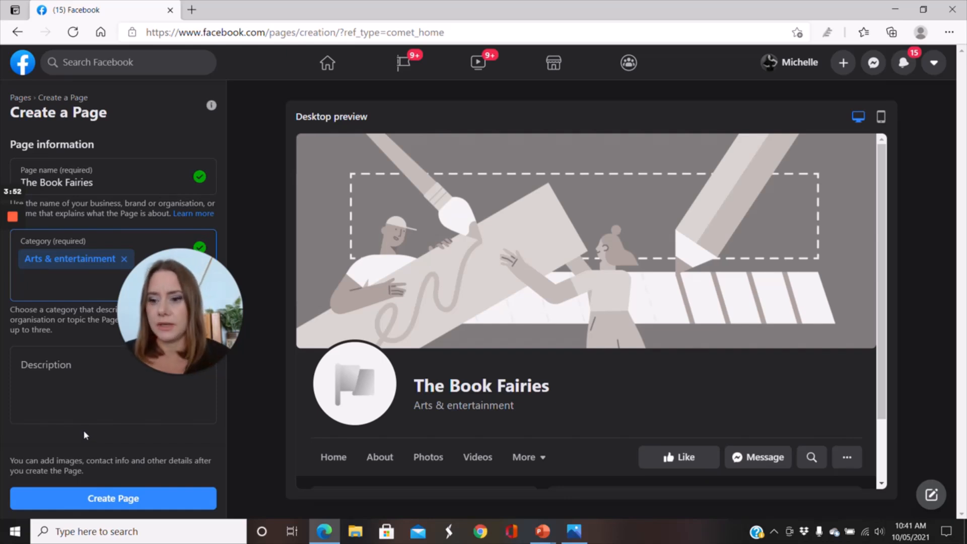
# - Add the description "The book fairies teach children of all abilities about the magic of books" and create the page
pyautogui.click(83, 397)
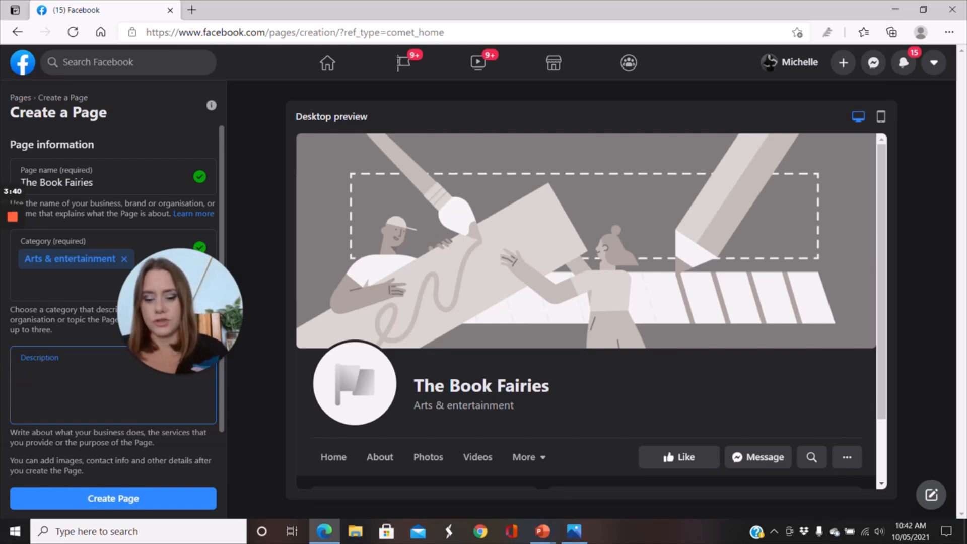
pyautogui.write('The book fairies teach children')
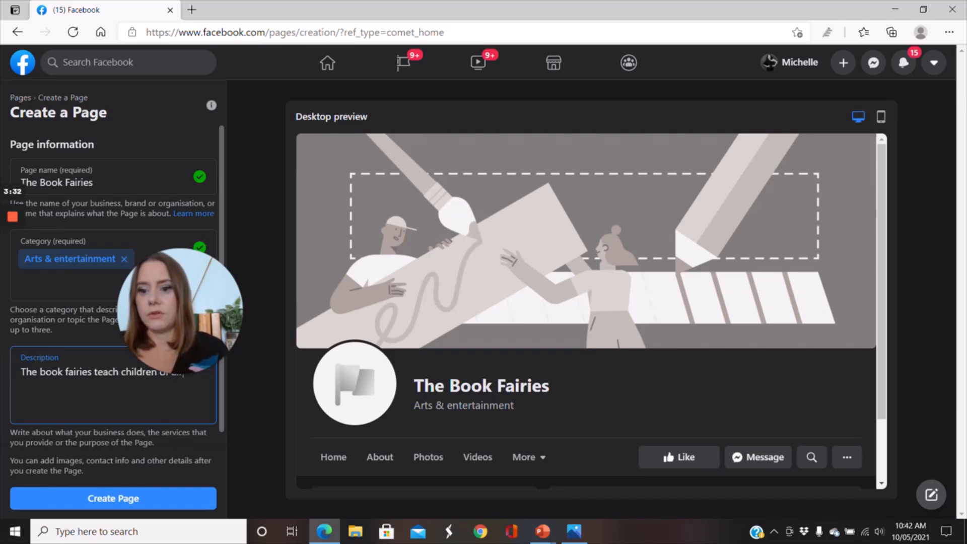
pyautogui.write('ies about the magic of books')
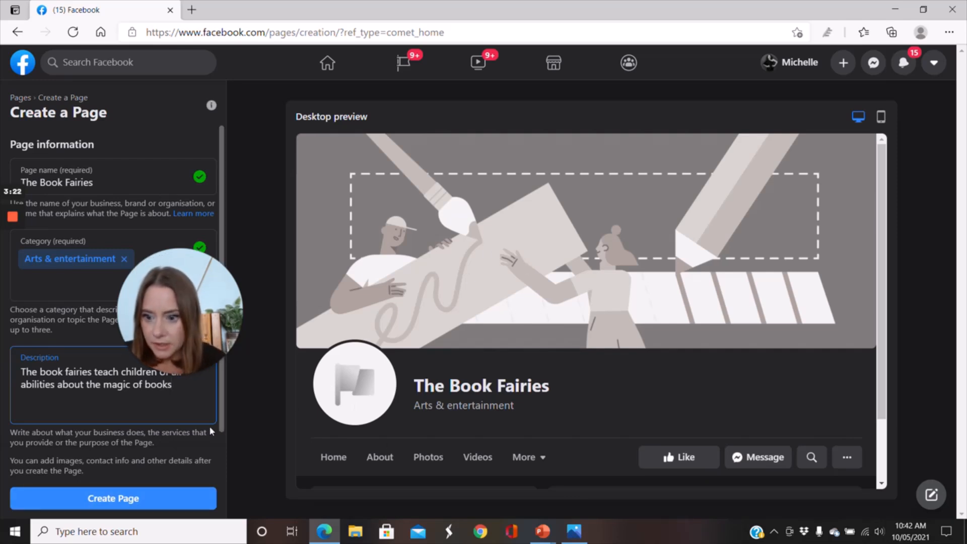
pyautogui.click(146, 506)
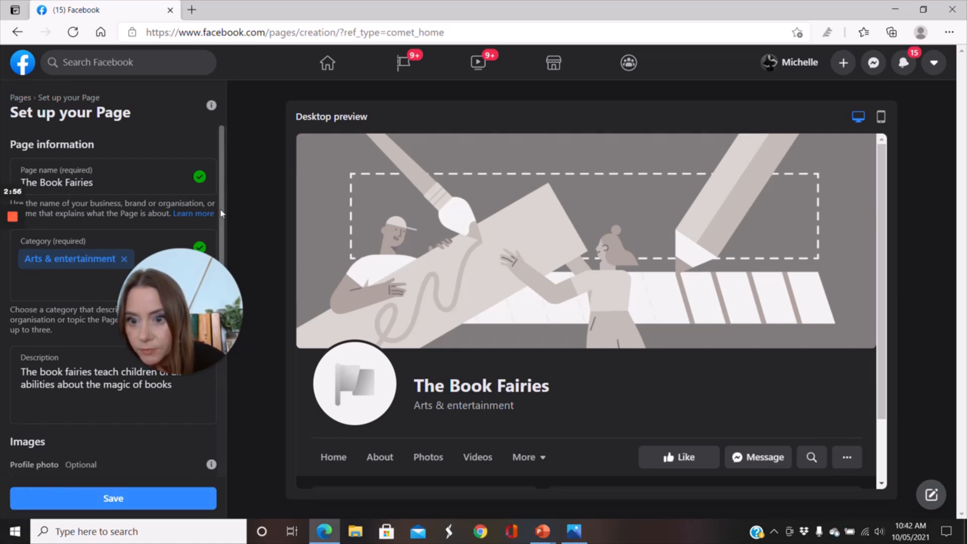
# - Start adding a profile picture to the page so that an image file can be chosen
pyautogui.scroll(-3, 78, 366)
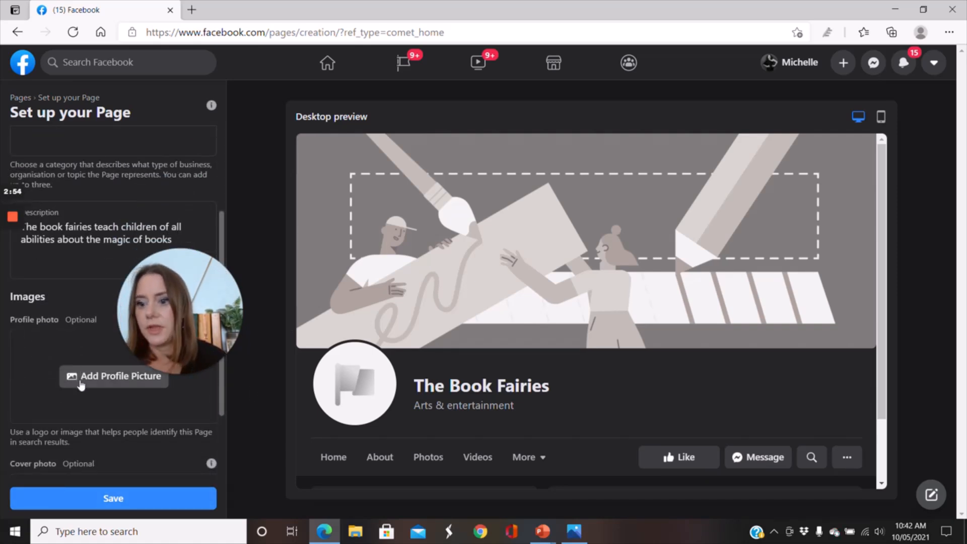
pyautogui.click(80, 377)
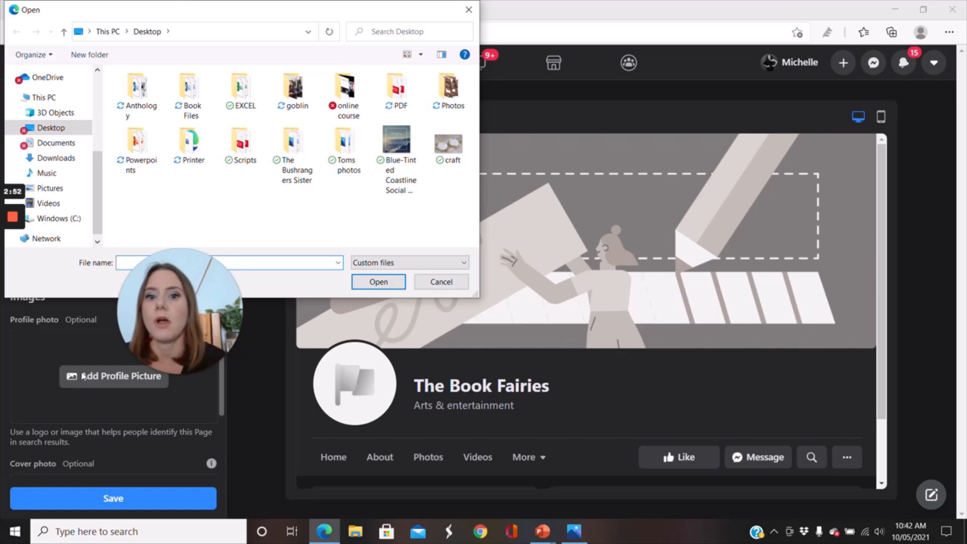
# - Try to open a file named "book" from the Pictures folder as the profile photo
pyautogui.click(53, 190)
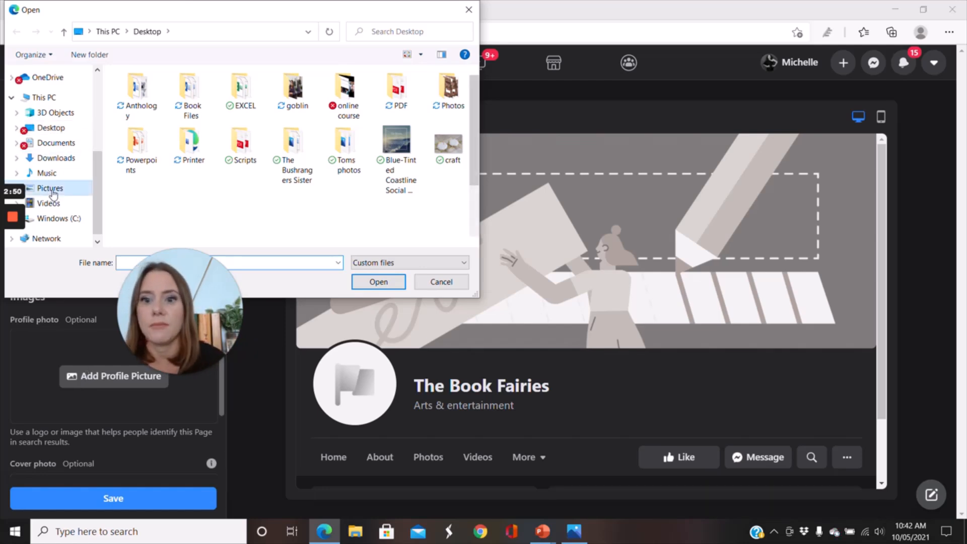
pyautogui.moveTo(474, 99); pyautogui.dragTo(481, 186)
pyautogui.write('book')
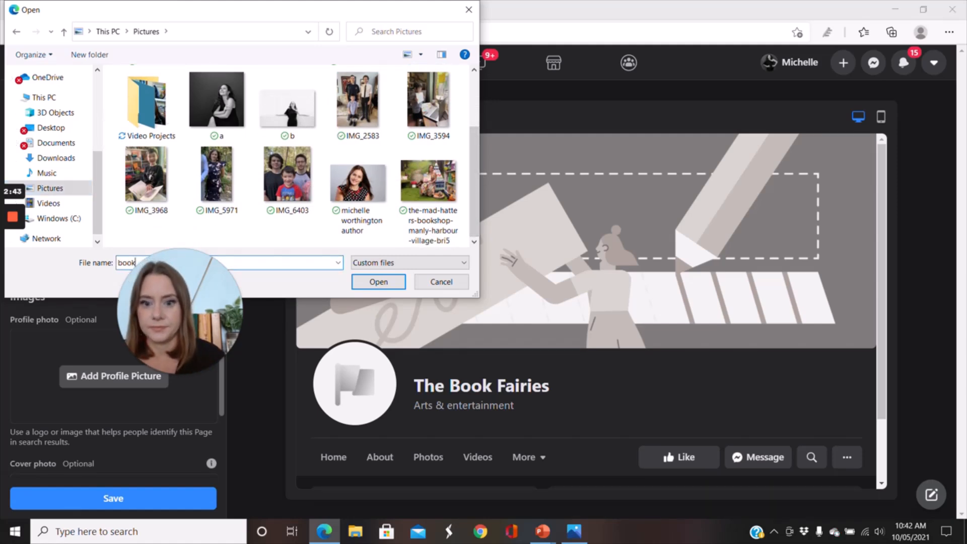
pyautogui.press('Return')
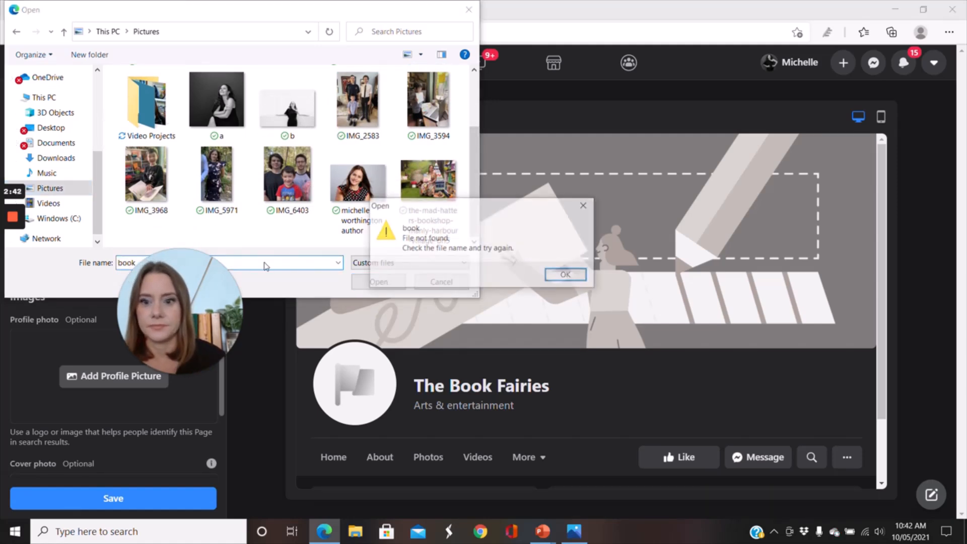
pyautogui.click(569, 275)
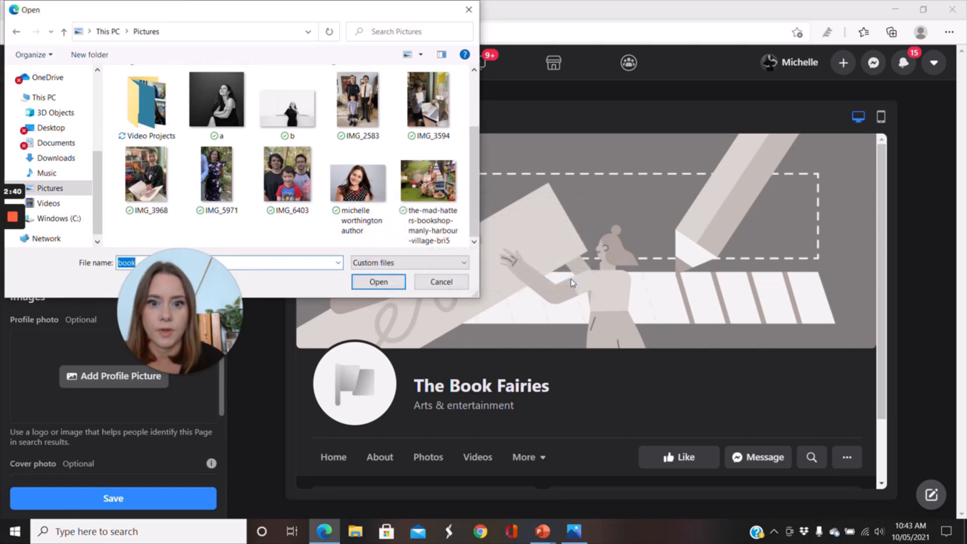
pyautogui.scroll(2, 472, 207)
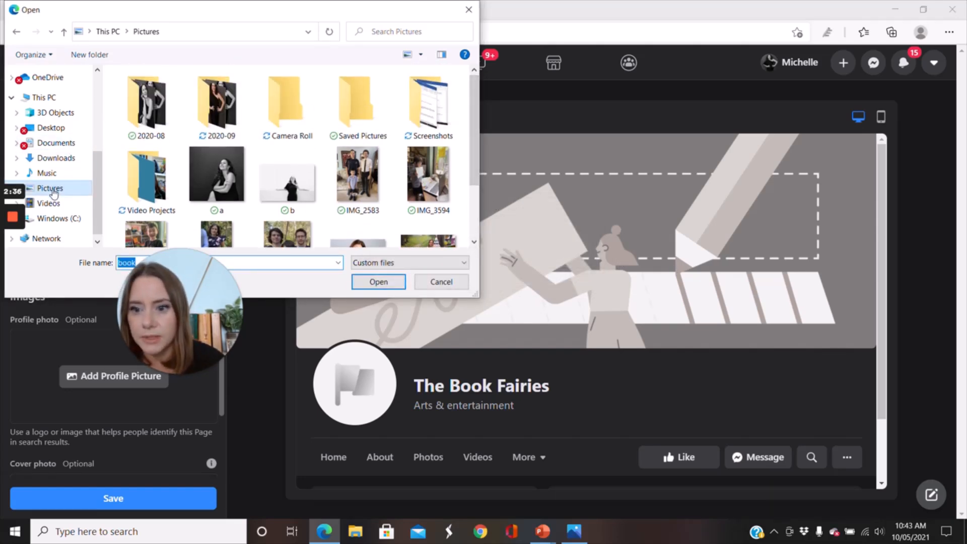
# - Set the profile photo to the picture of the woman with purple fairy wings from the Photos folder on the Desktop
pyautogui.click(50, 128)
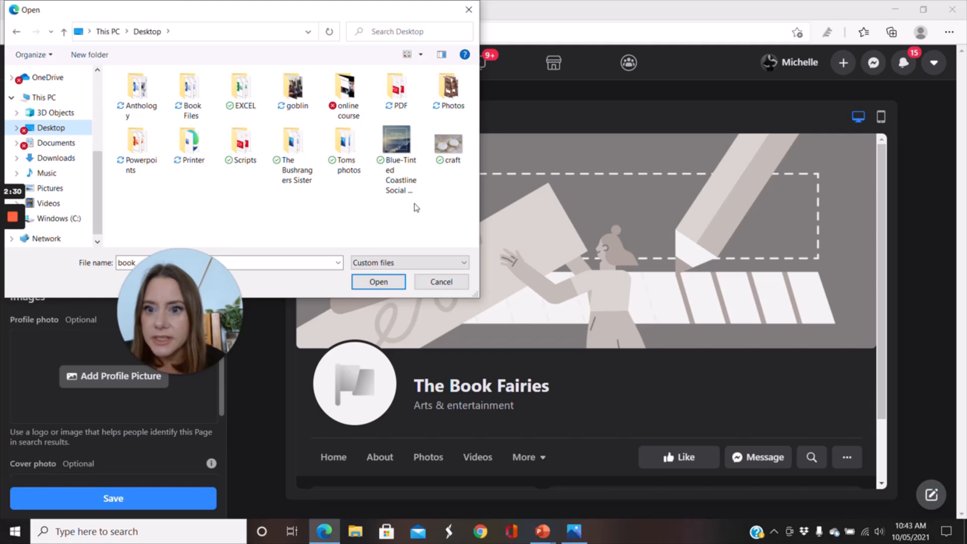
pyautogui.doubleClick(449, 91)
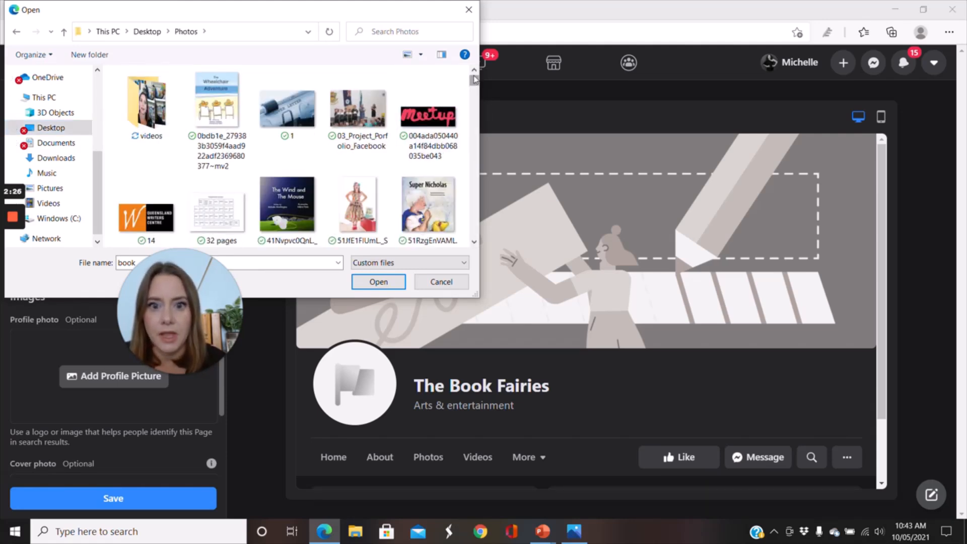
pyautogui.moveTo(474, 82); pyautogui.dragTo(475, 89)
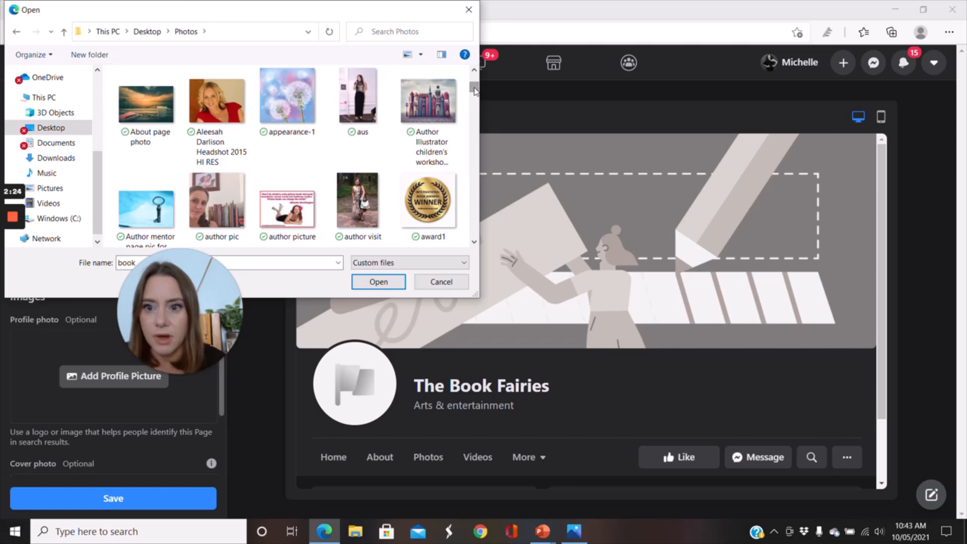
pyautogui.scroll(-4, 474, 245)
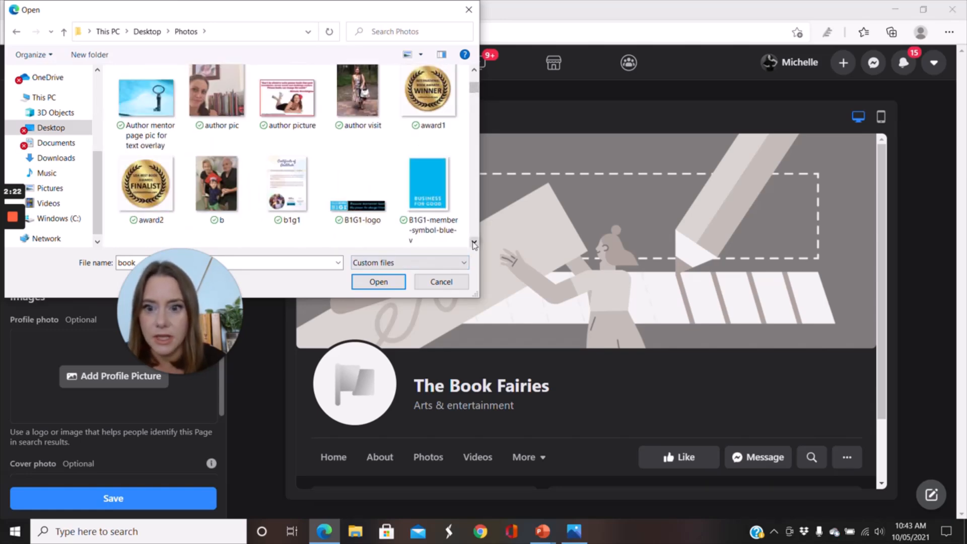
pyautogui.scroll(-3, 474, 245)
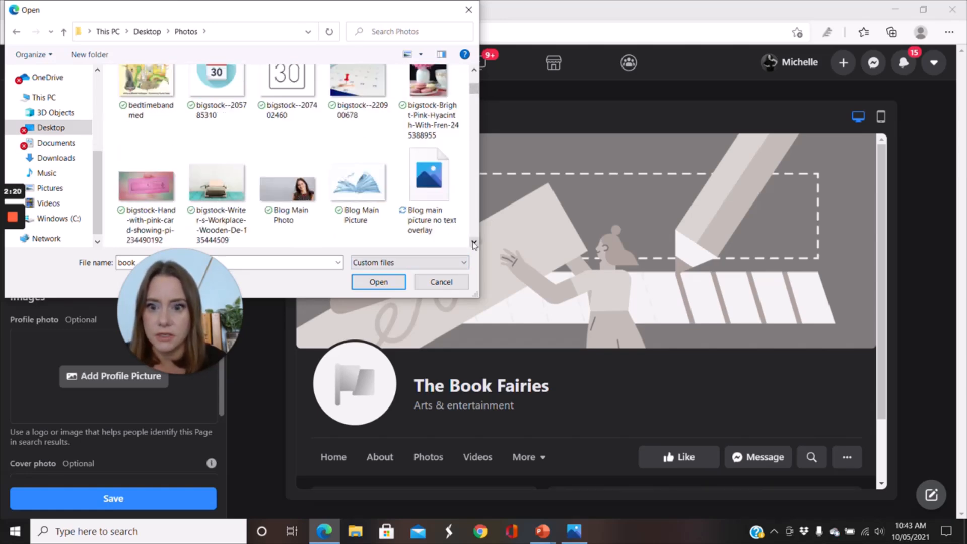
pyautogui.click(428, 85)
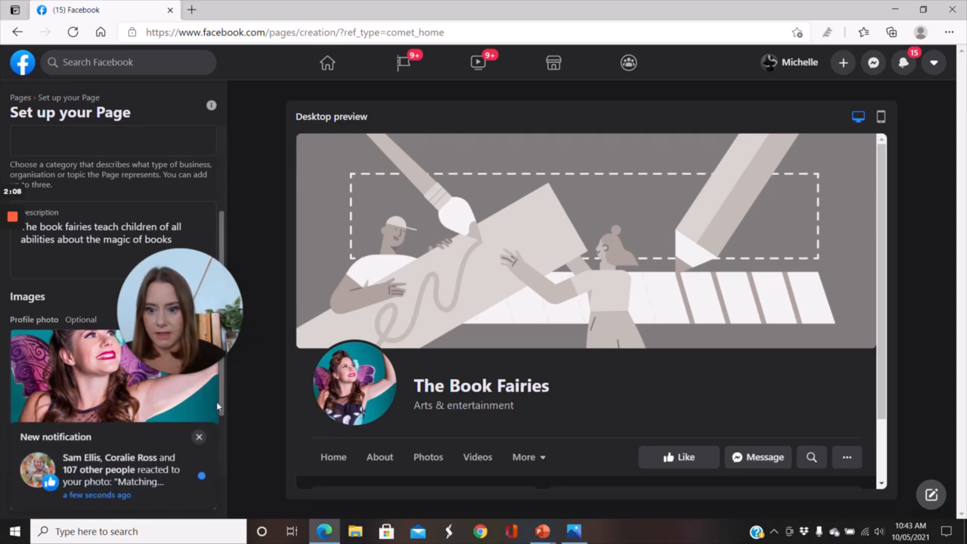
# - Dismiss the notification and add the fairy group photo whose file name starts with 10547433, from the Photos folder, as the cover photo
pyautogui.scroll(-2, 225, 428)
pyautogui.scroll(-2, 225, 428)
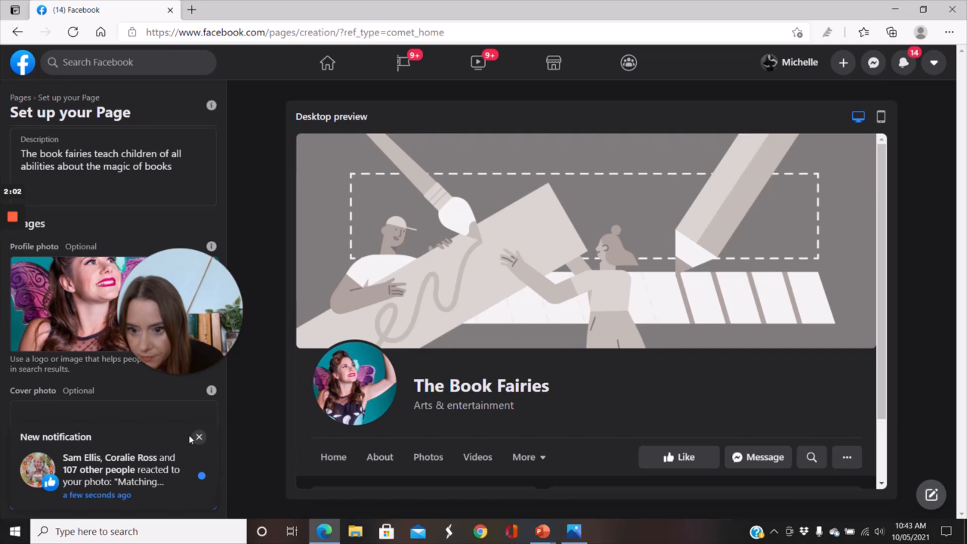
pyautogui.click(199, 437)
pyautogui.click(135, 449)
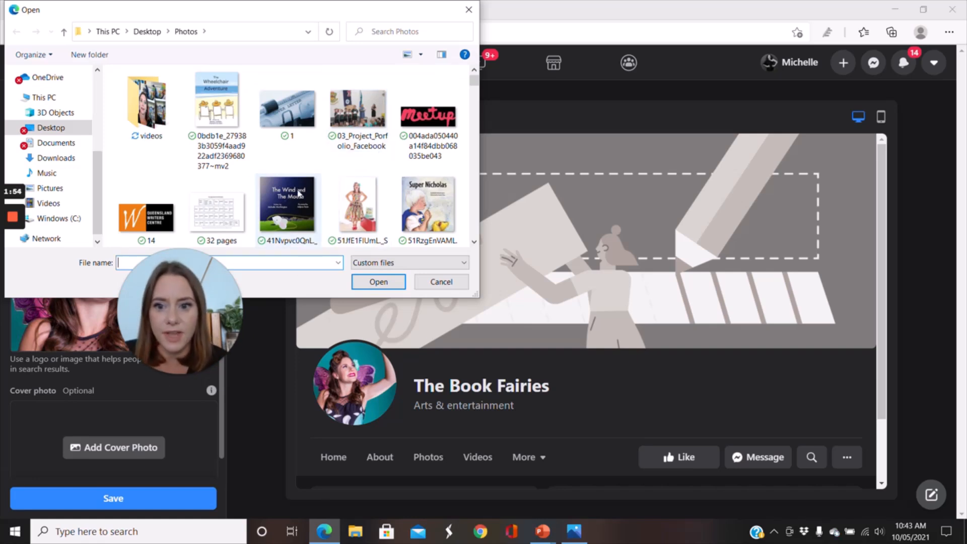
pyautogui.click(474, 242)
pyautogui.scroll(-2, 475, 242)
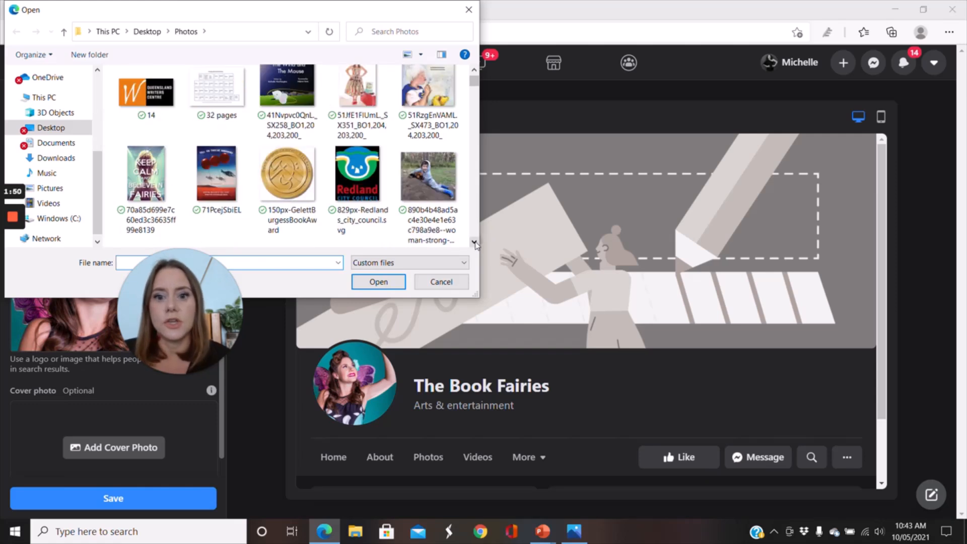
pyautogui.scroll(-1, 474, 242)
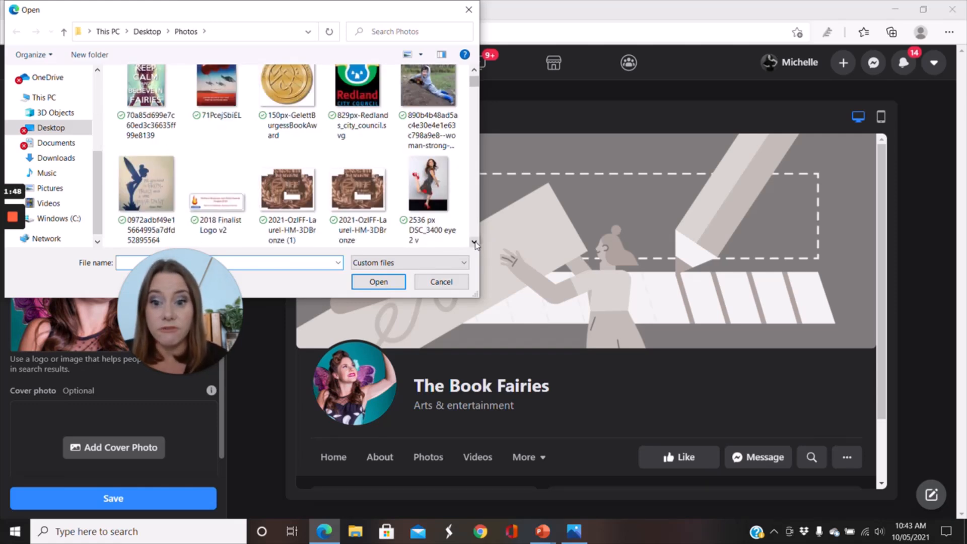
pyautogui.scroll(-1, 474, 244)
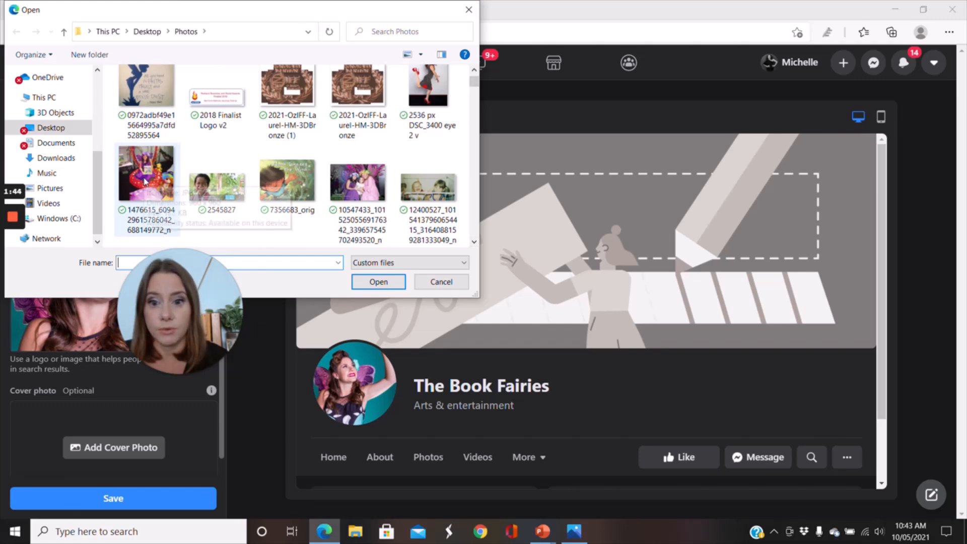
pyautogui.click(356, 195)
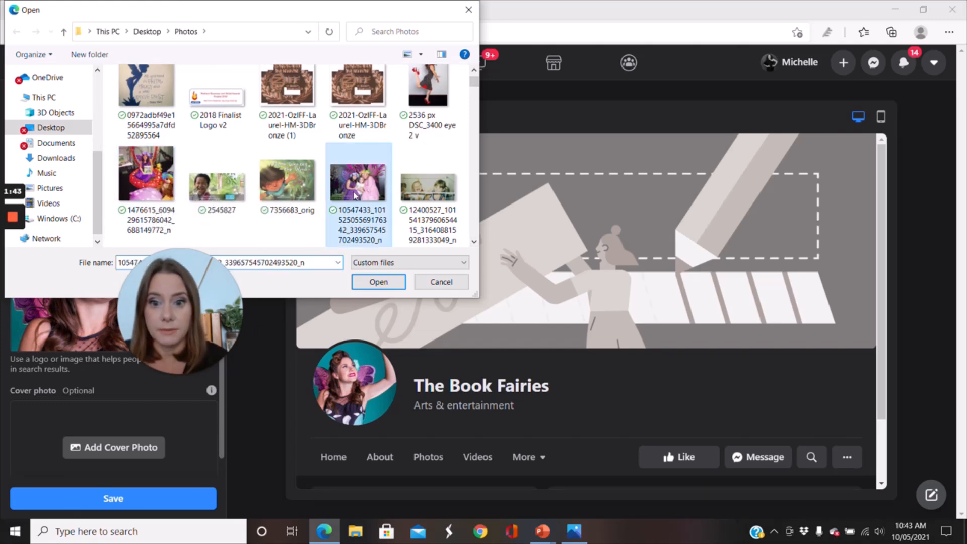
pyautogui.click(379, 282)
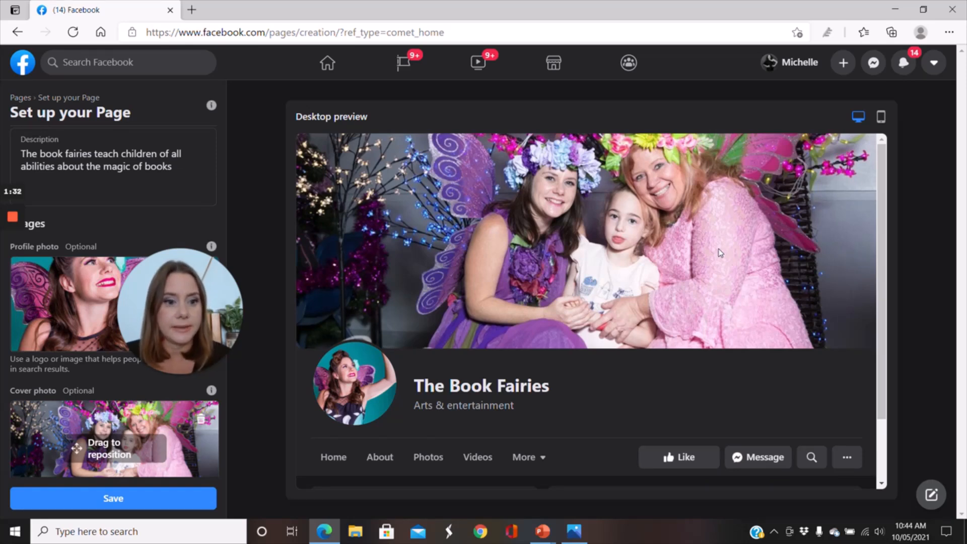
# - Save the page setup with its photos and leave the WhatsApp connection offer without linking a number
pyautogui.click(143, 497)
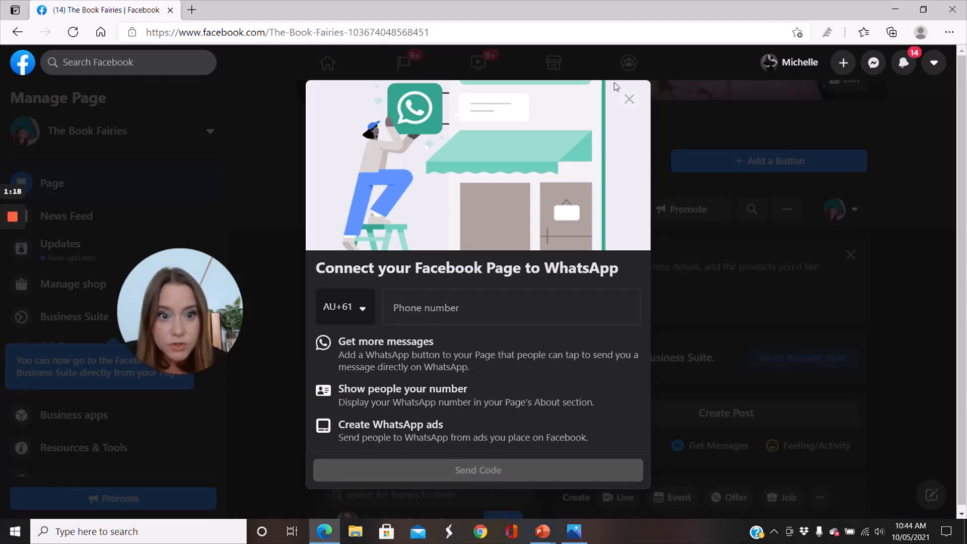
pyautogui.click(629, 103)
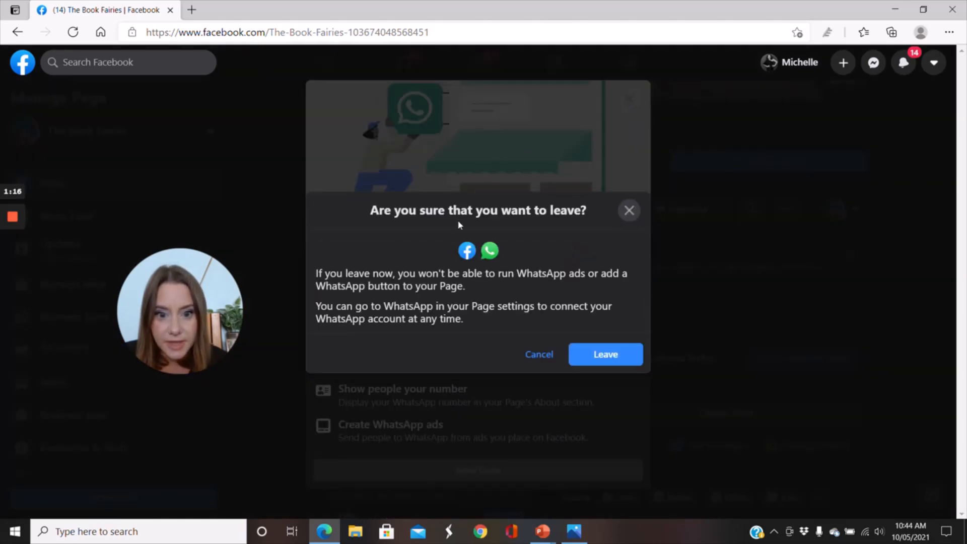
pyautogui.click(621, 356)
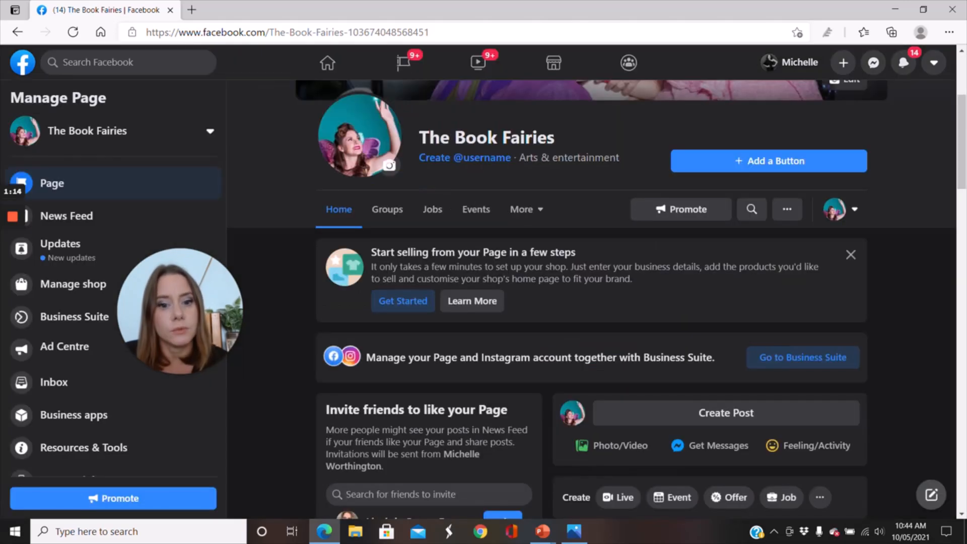
# - Look over the new page from its cover photo to the friend invitations and post creation sections
pyautogui.moveTo(963, 151); pyautogui.dragTo(962, 150)
pyautogui.scroll(4, 962, 155)
pyautogui.scroll(-3, 963, 156)
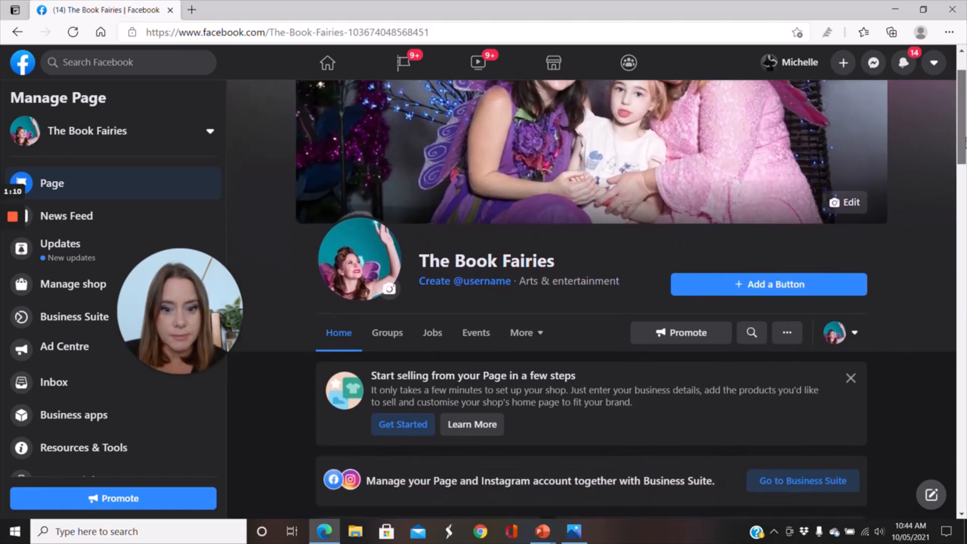
pyautogui.scroll(-1, 963, 160)
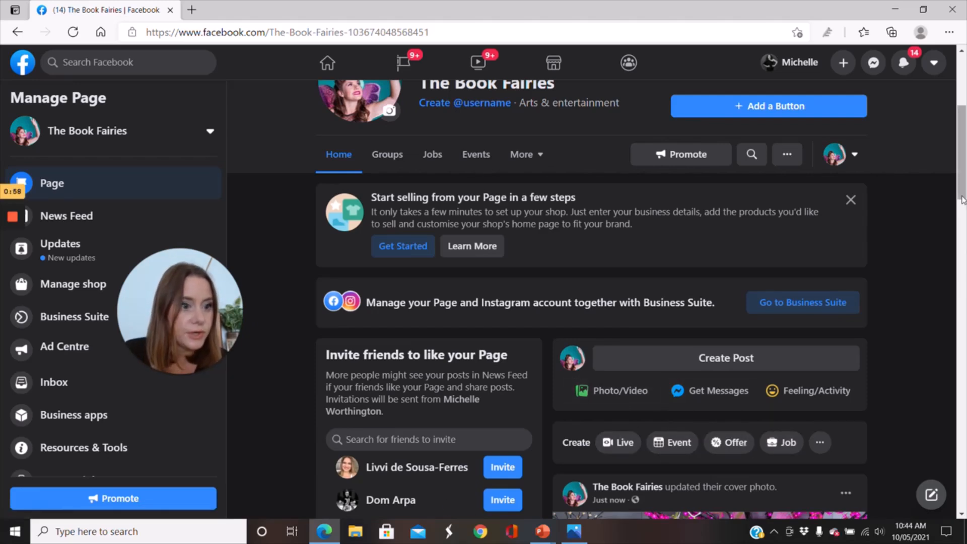
pyautogui.moveTo(962, 188); pyautogui.dragTo(962, 134)
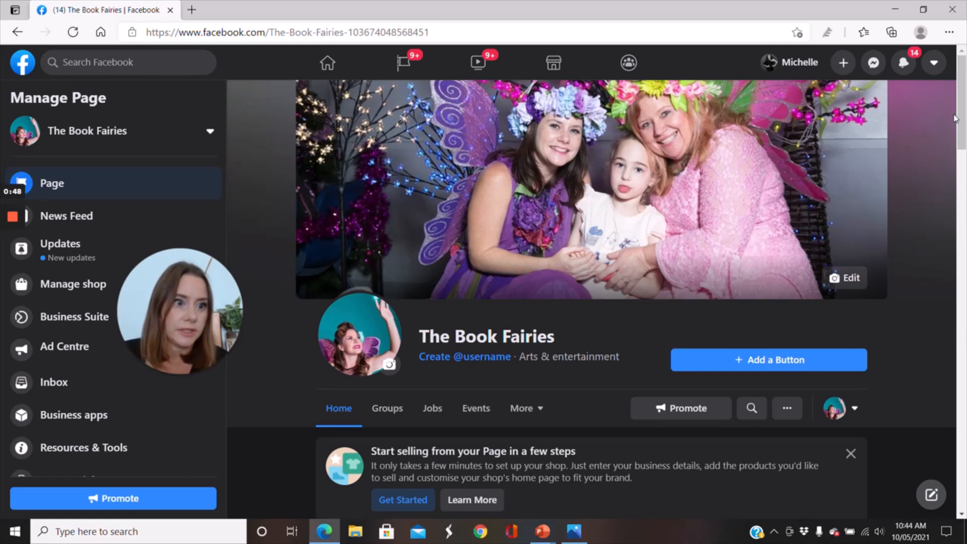
# - View the account options and the list of managed pages, closing each without switching profile or page
pyautogui.click(934, 70)
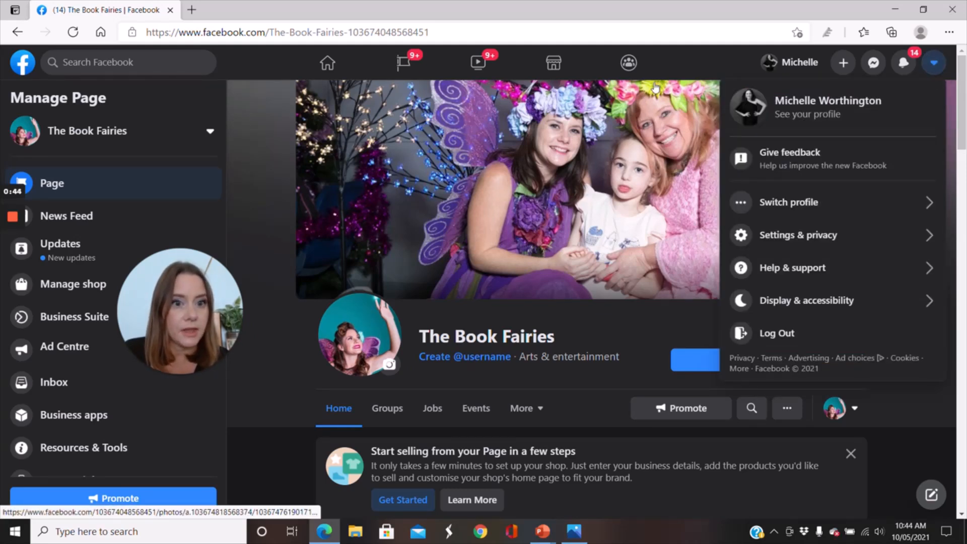
pyautogui.click(665, 57)
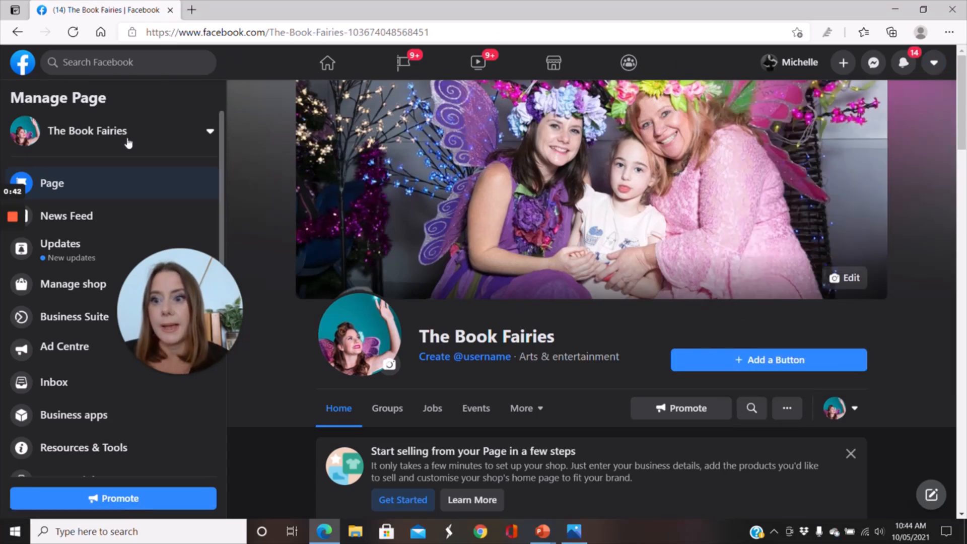
pyautogui.click(209, 132)
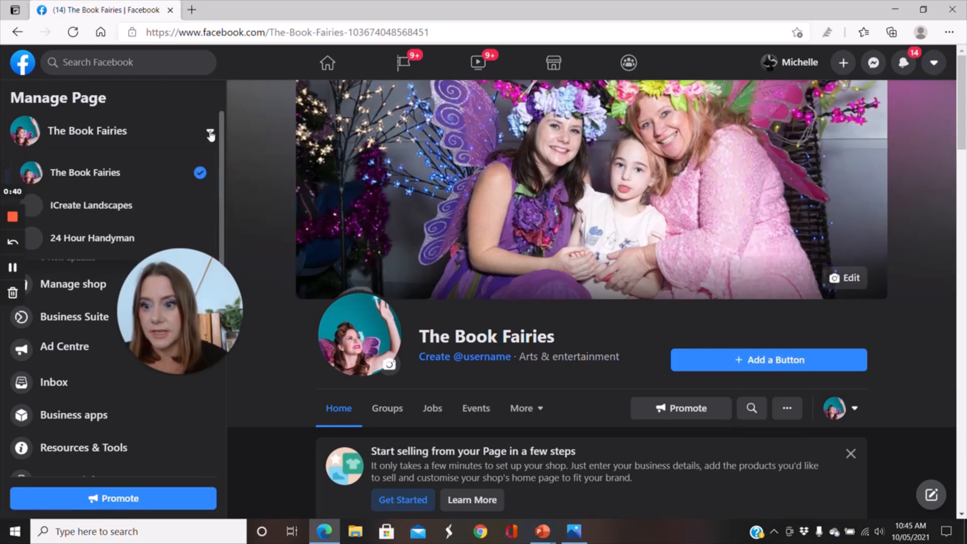
pyautogui.click(276, 67)
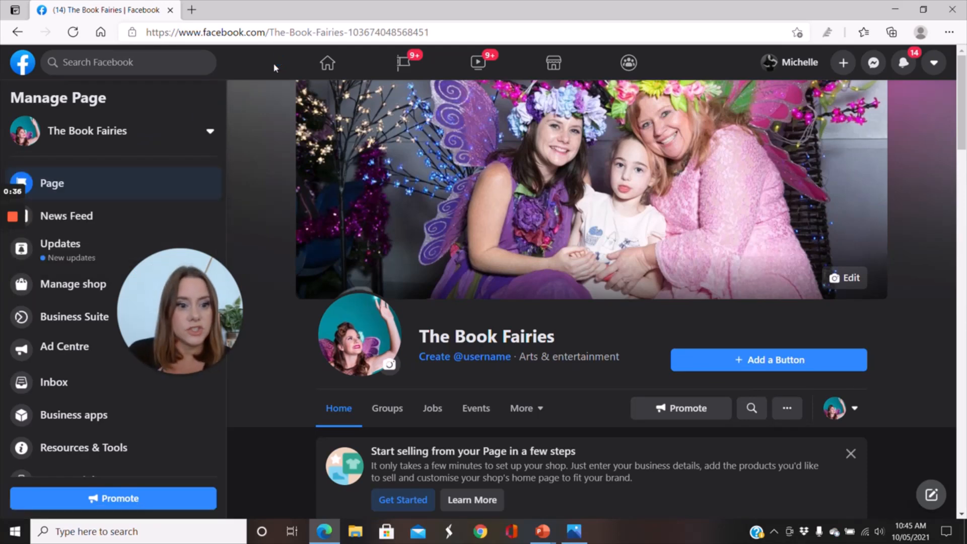